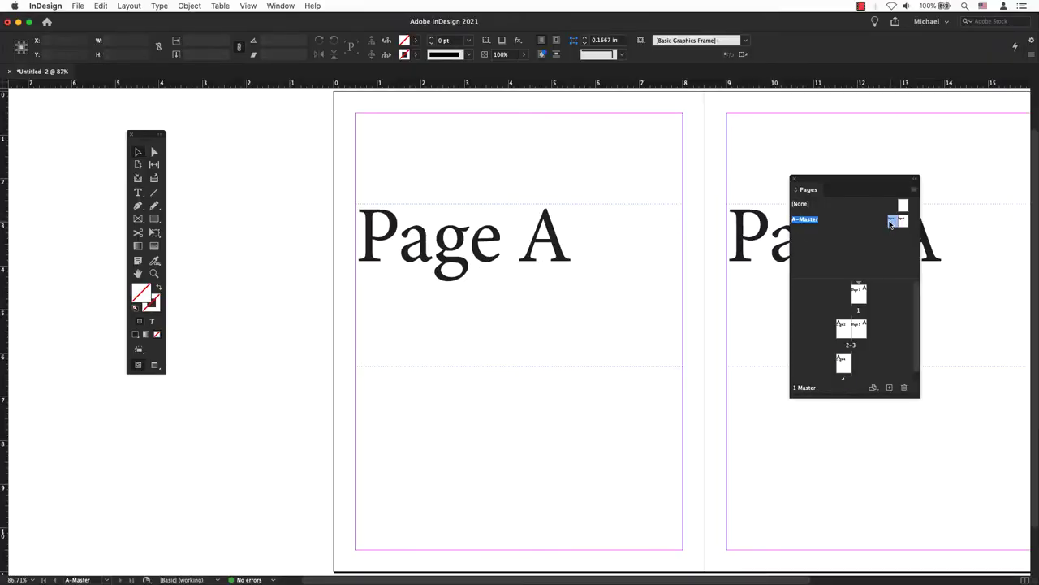
Replace the word 'Page' in the master heading with 'Title' and deselect the frame.
click(138, 192)
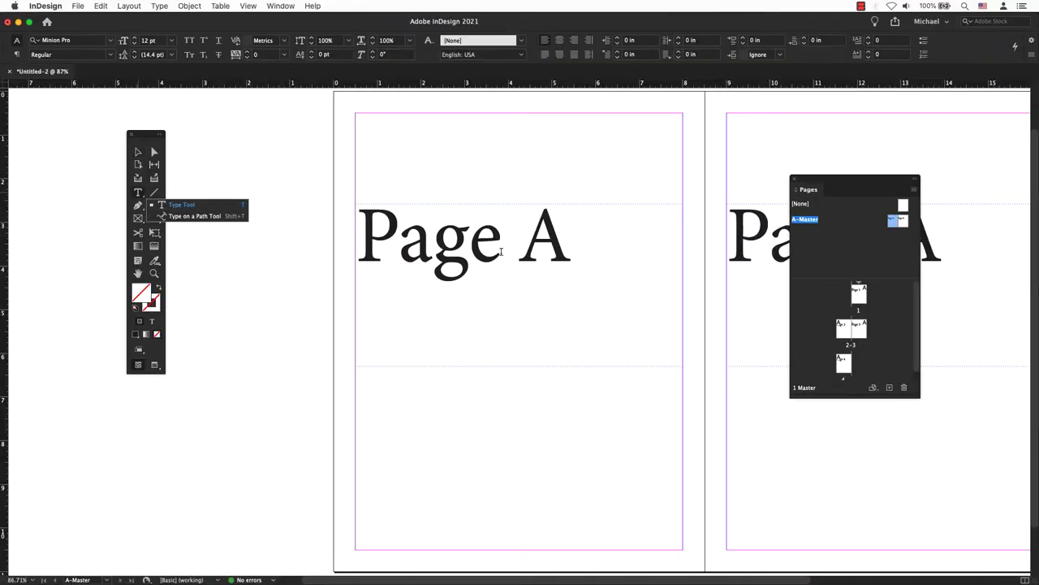
drag(501, 252, 372, 238)
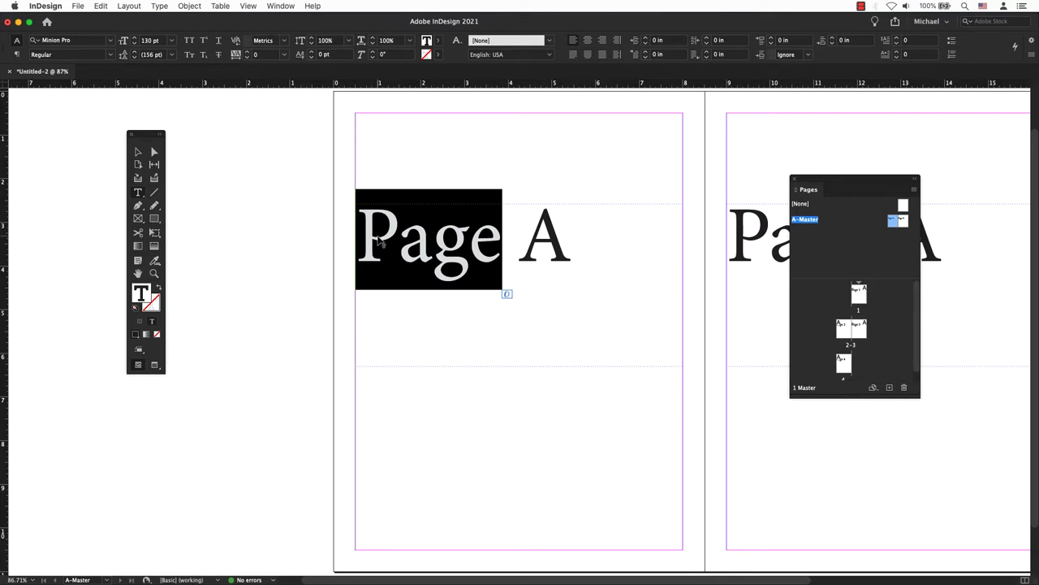
text(Title)
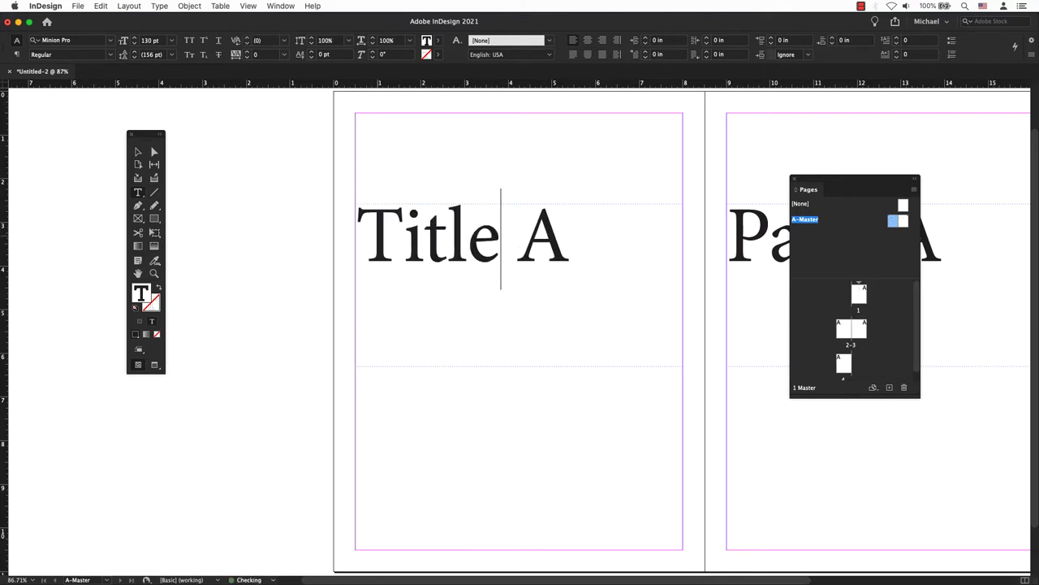
click(140, 154)
click(190, 170)
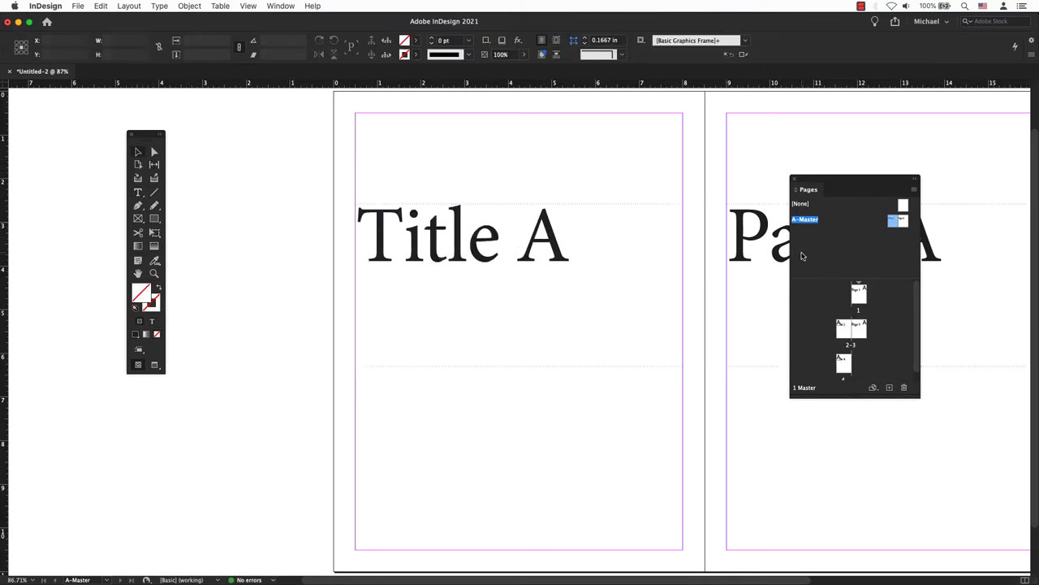
Check the Title headings on pages 2 and 4 and on the 2–3 spread.
double_click(842, 333)
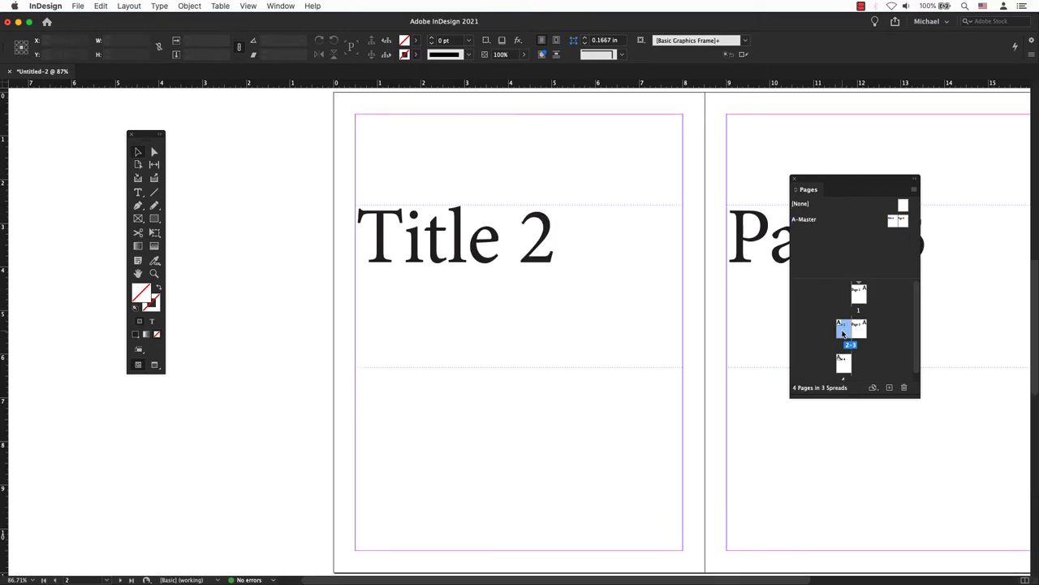
double_click(844, 365)
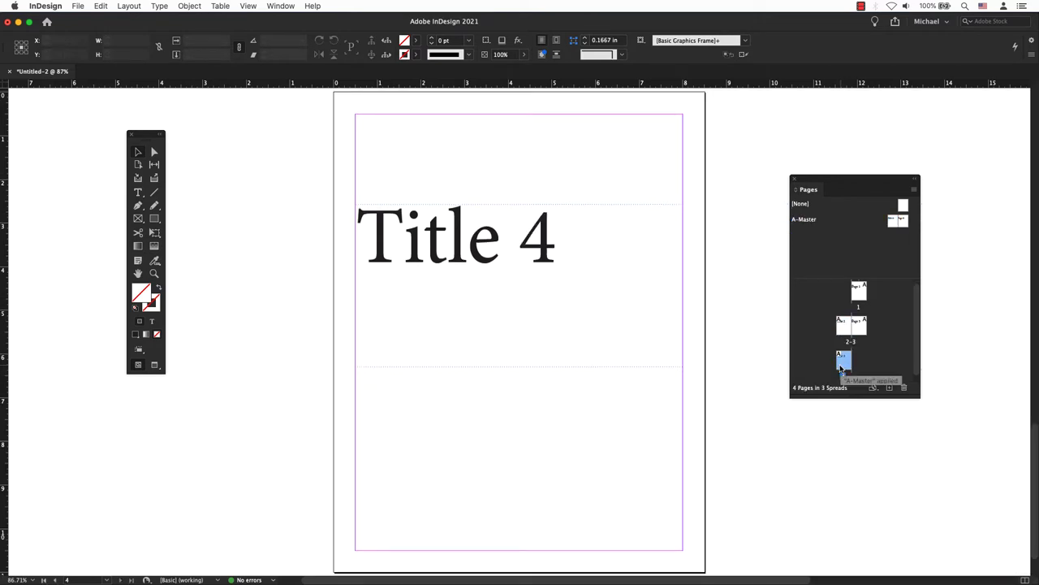
double_click(861, 329)
drag(444, 298, 579, 290)
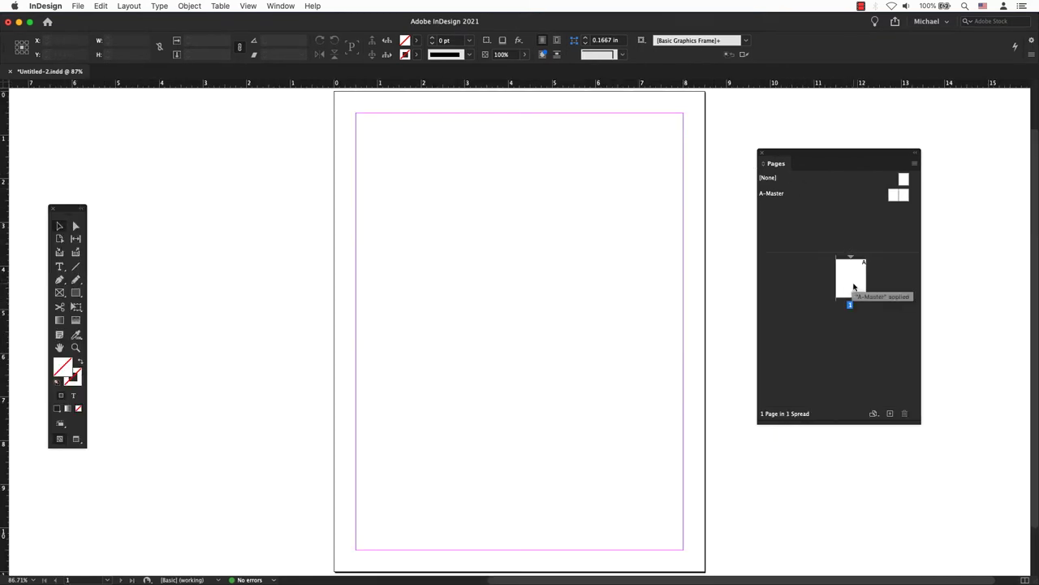
Open the A-Master spread, briefly view page 1, then return to the master.
double_click(892, 196)
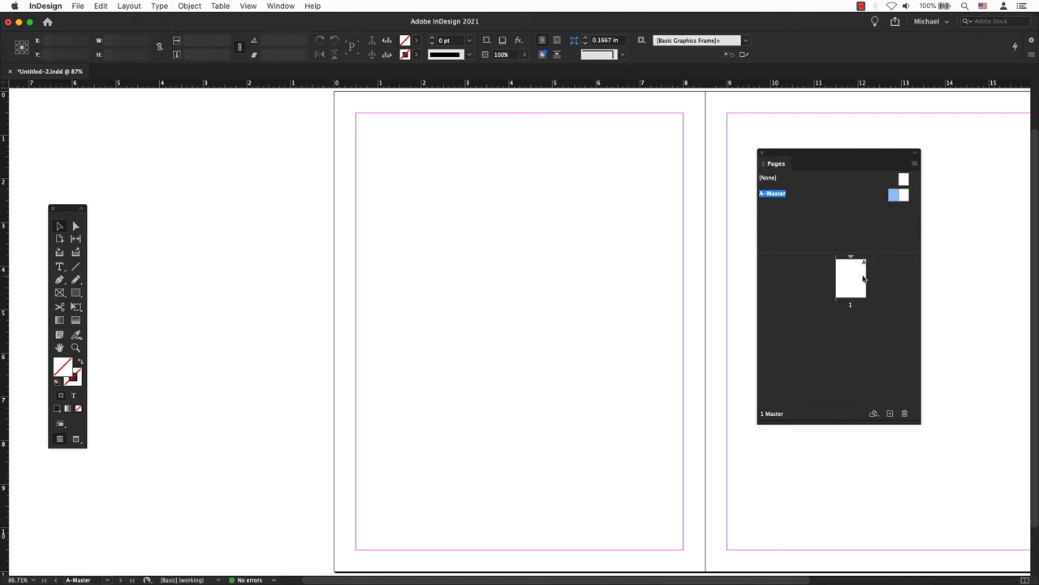
double_click(854, 280)
double_click(894, 196)
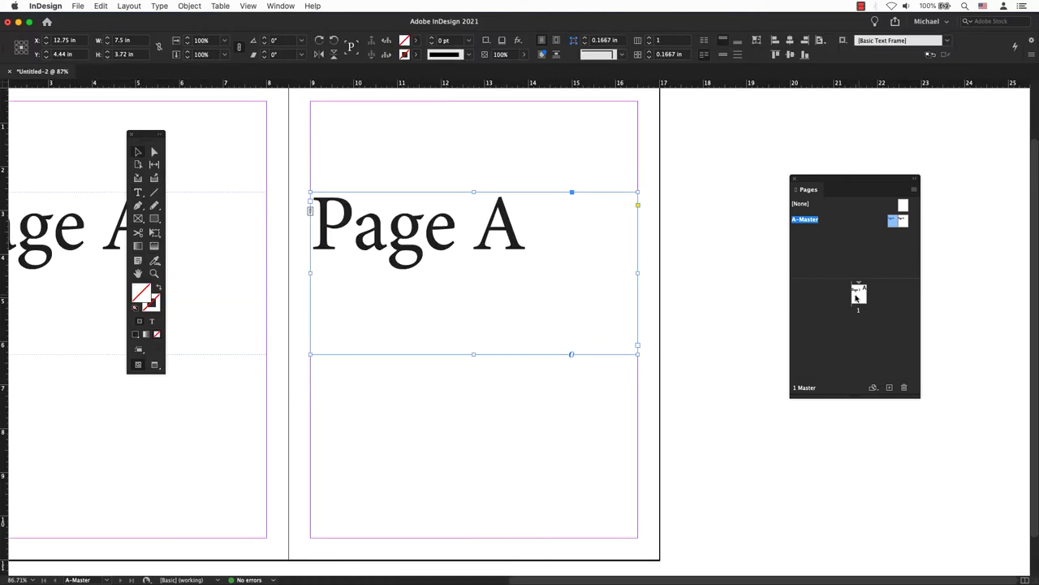
Add two pages after page 1, then reopen the A-Master spread for editing.
double_click(859, 297)
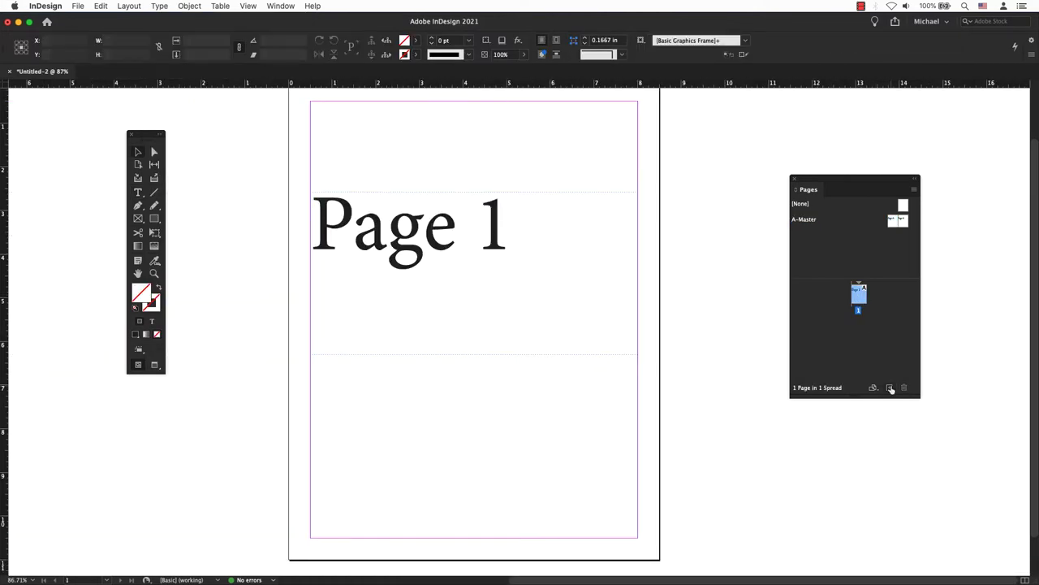
click(890, 387)
click(889, 388)
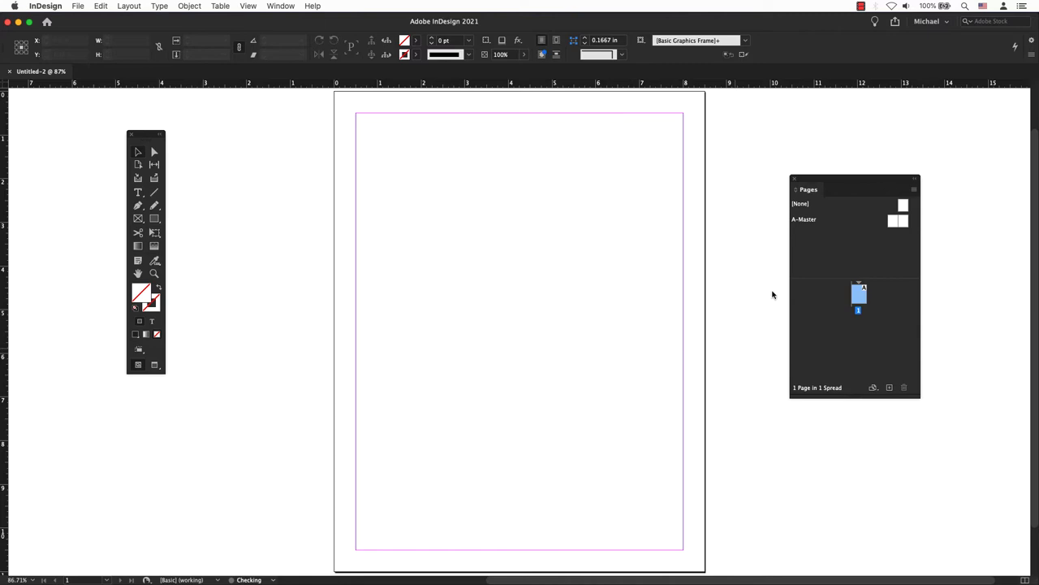
double_click(896, 223)
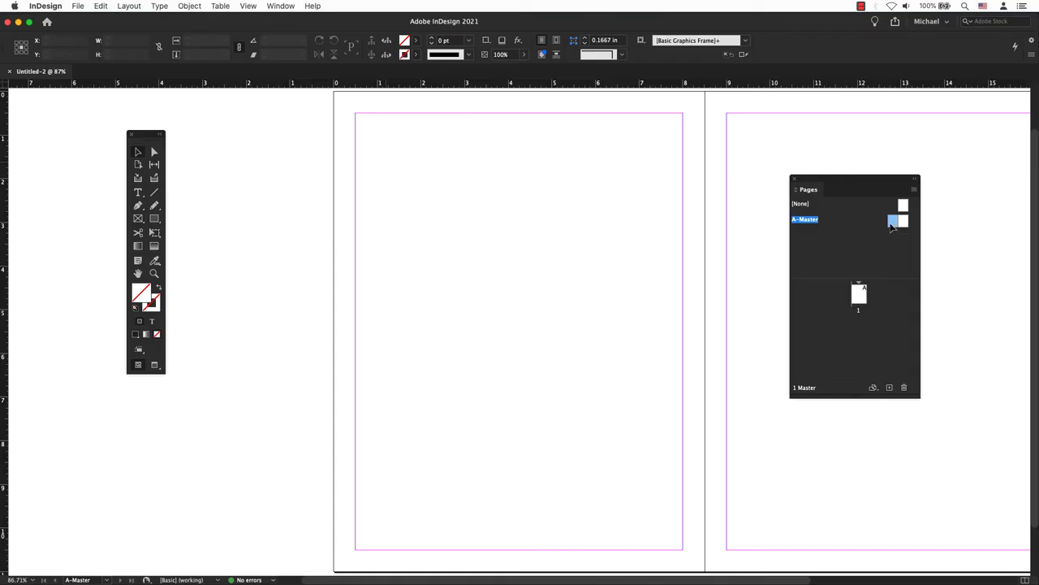
Draw a frame atop the left master page reading 'Page 1' at 130 pt and select the 1.
click(138, 193)
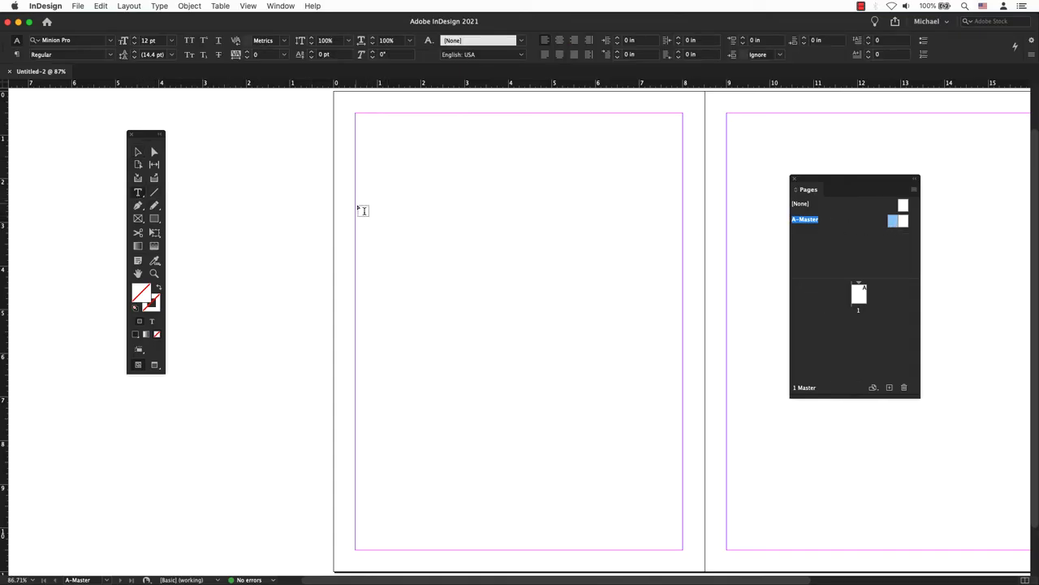
drag(357, 206, 689, 371)
text(P)
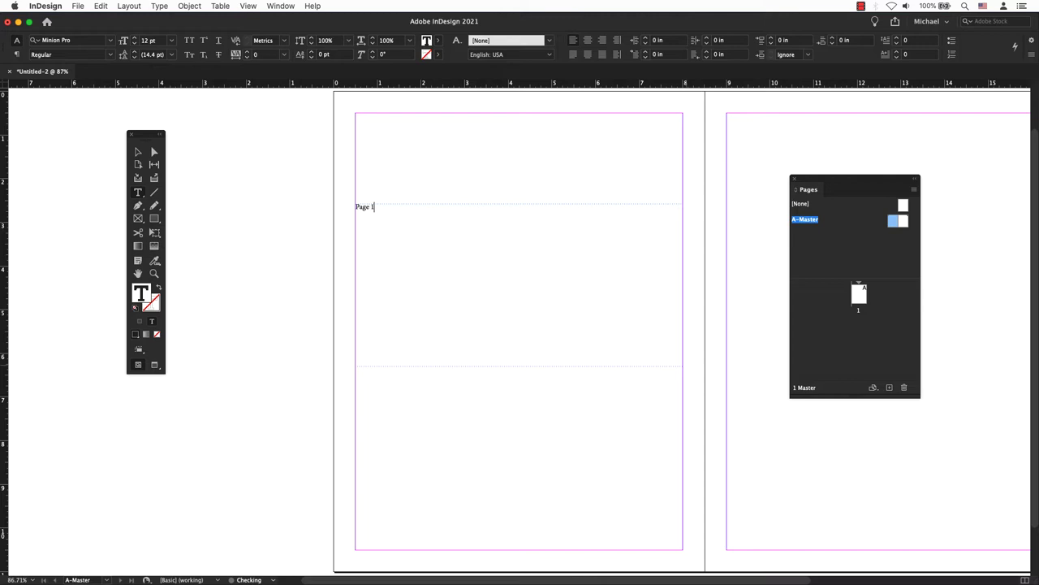
text(age 1)
key(super+a)
click(133, 39)
key(Return)
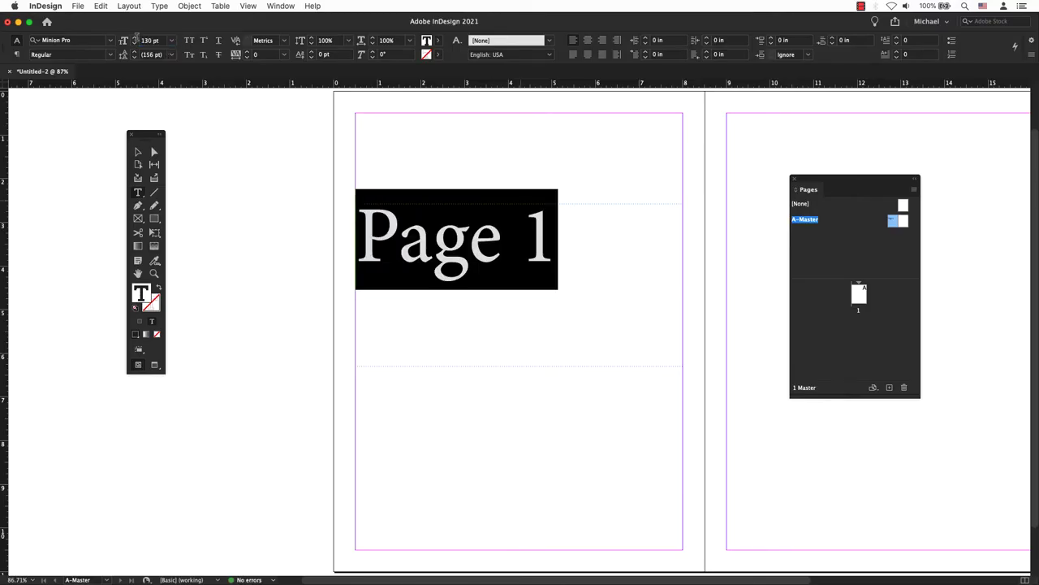
click(540, 253)
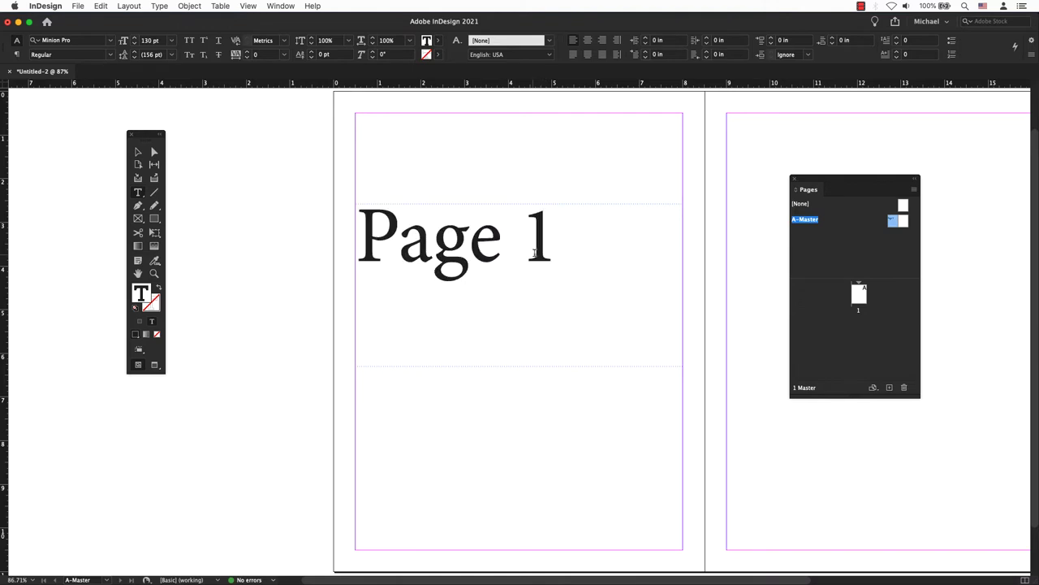
double_click(534, 253)
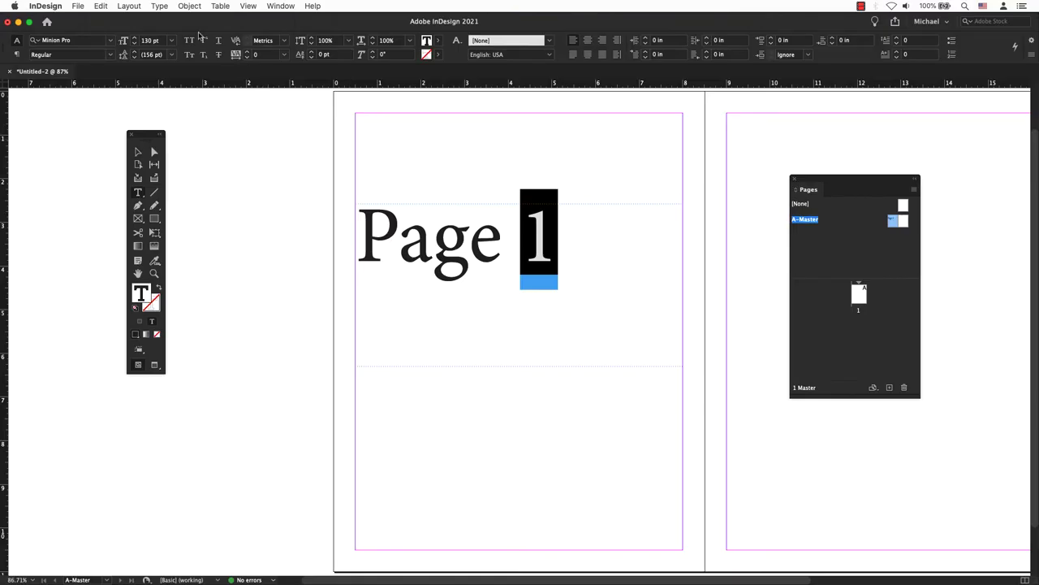
Replace the selected 1 with a Current Page Number marker from Insert Special Character > Markers.
click(160, 6)
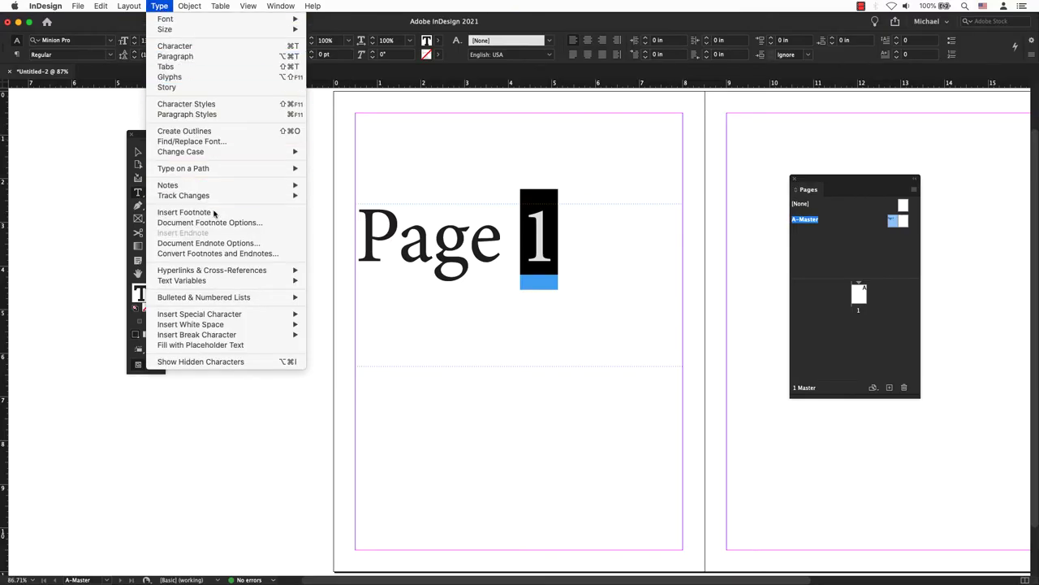
mouse_move(243, 315)
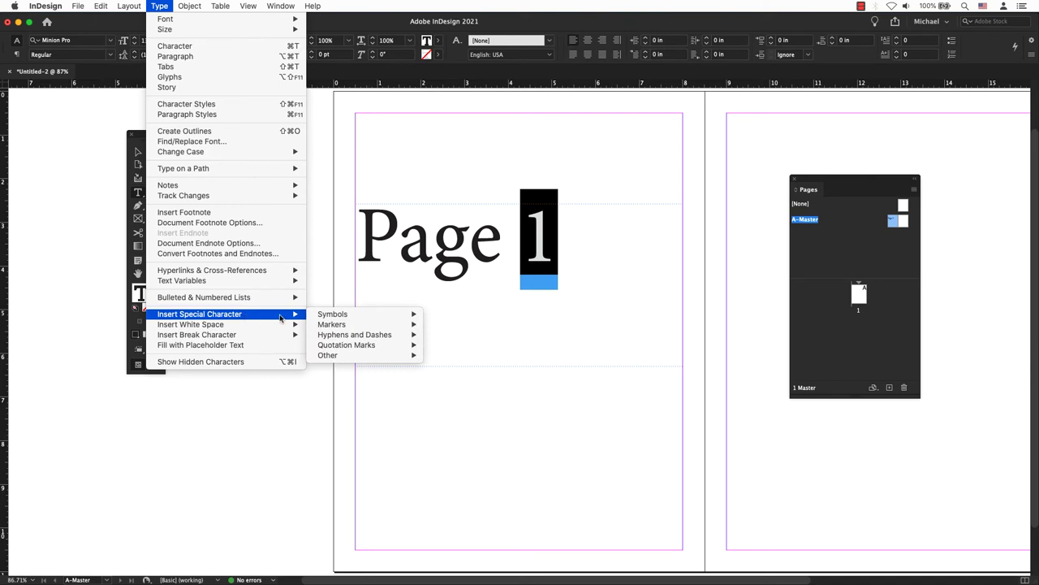
mouse_move(340, 326)
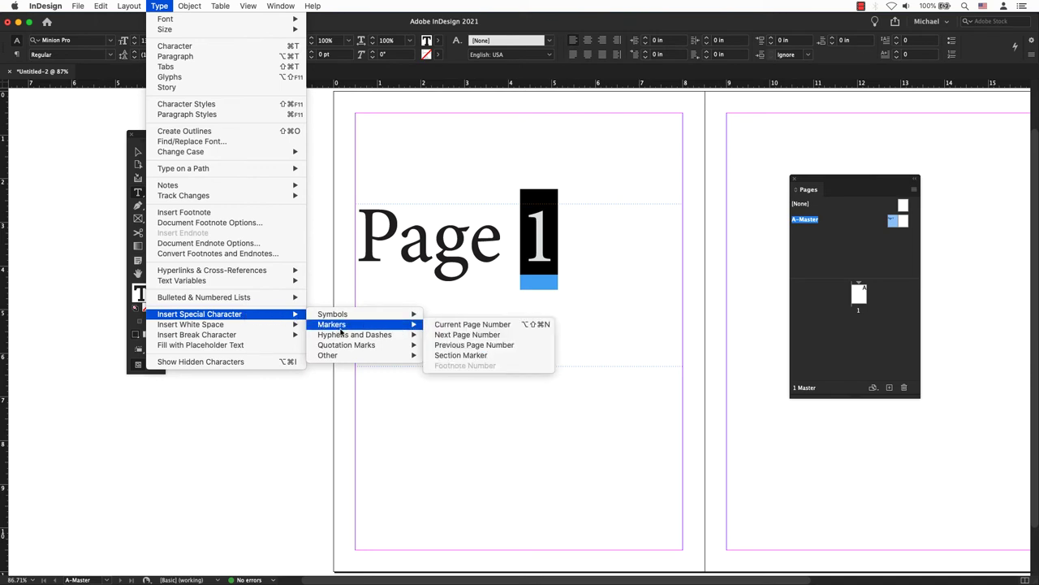
click(471, 324)
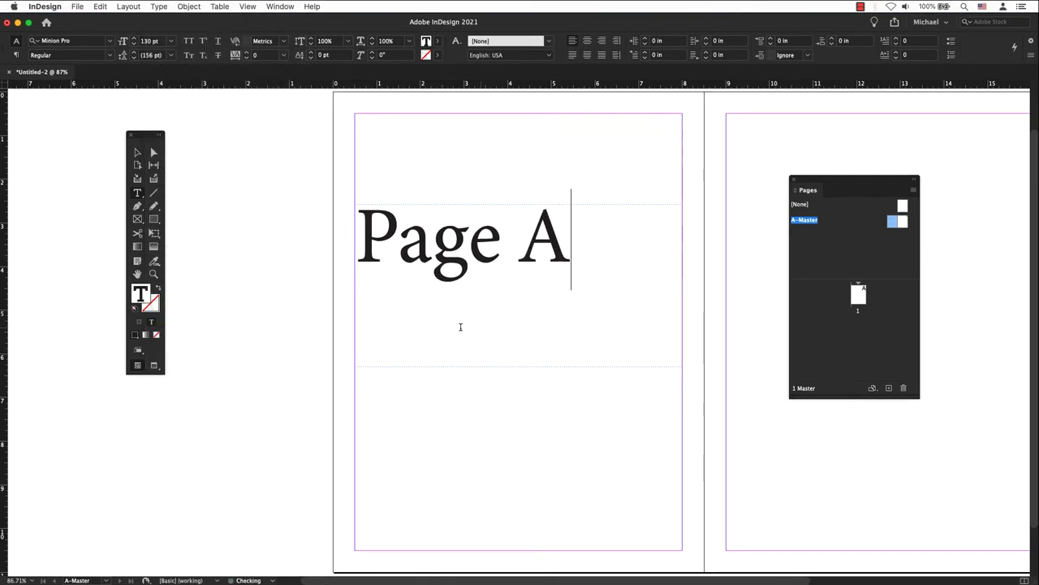
Copy the 'Page A' text frame from the left master page.
click(142, 157)
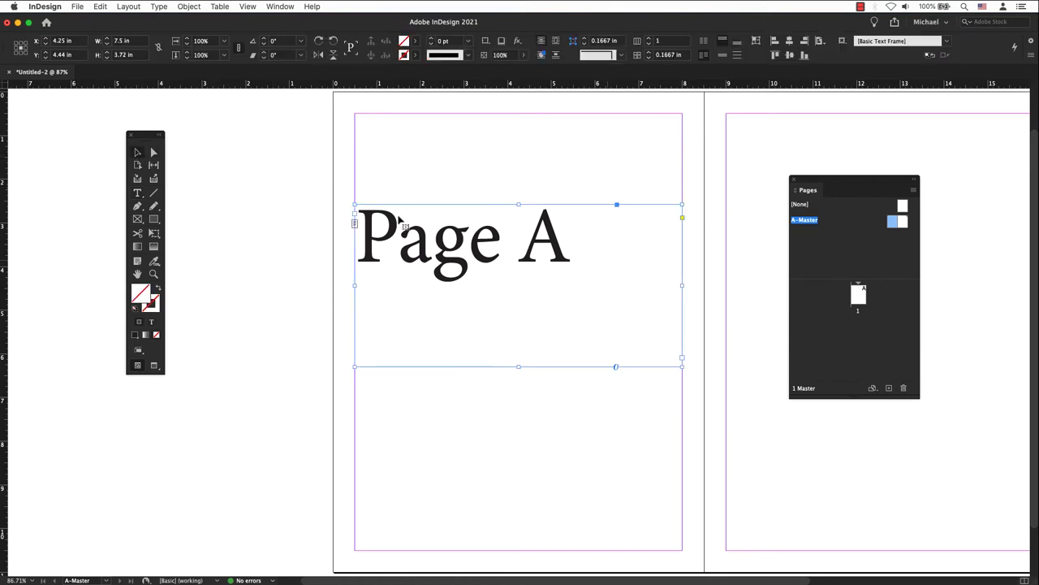
click(100, 6)
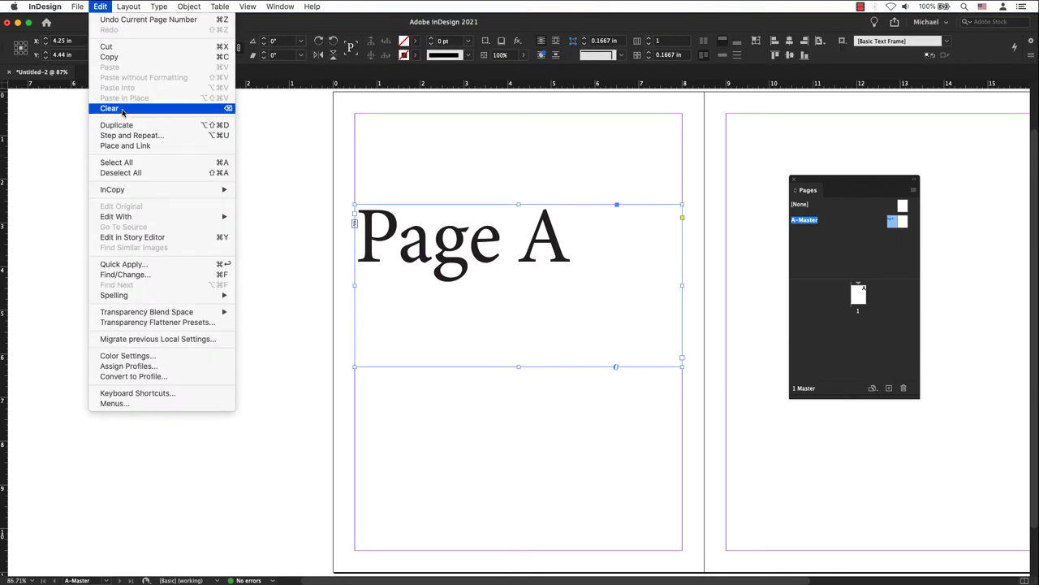
click(116, 62)
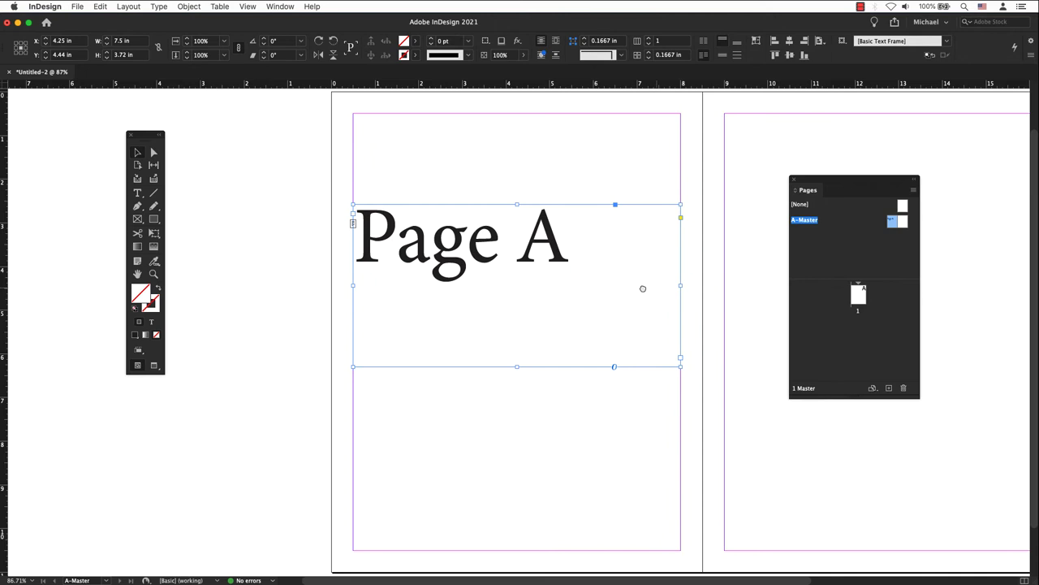
Paste the 'Page A' frame onto the right master page and position it near the top.
drag(642, 288, 220, 276)
click(429, 248)
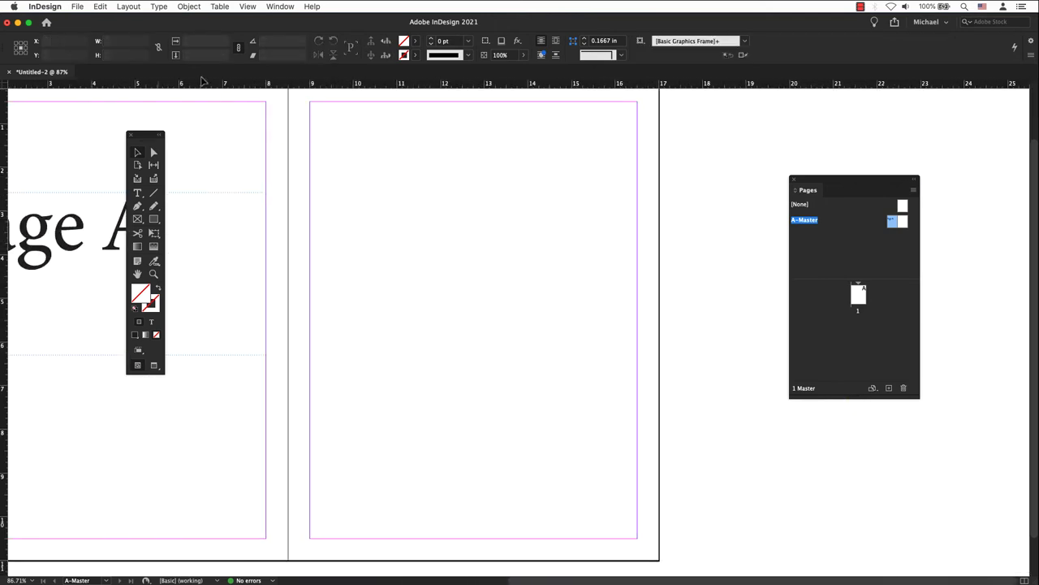
click(100, 7)
click(109, 67)
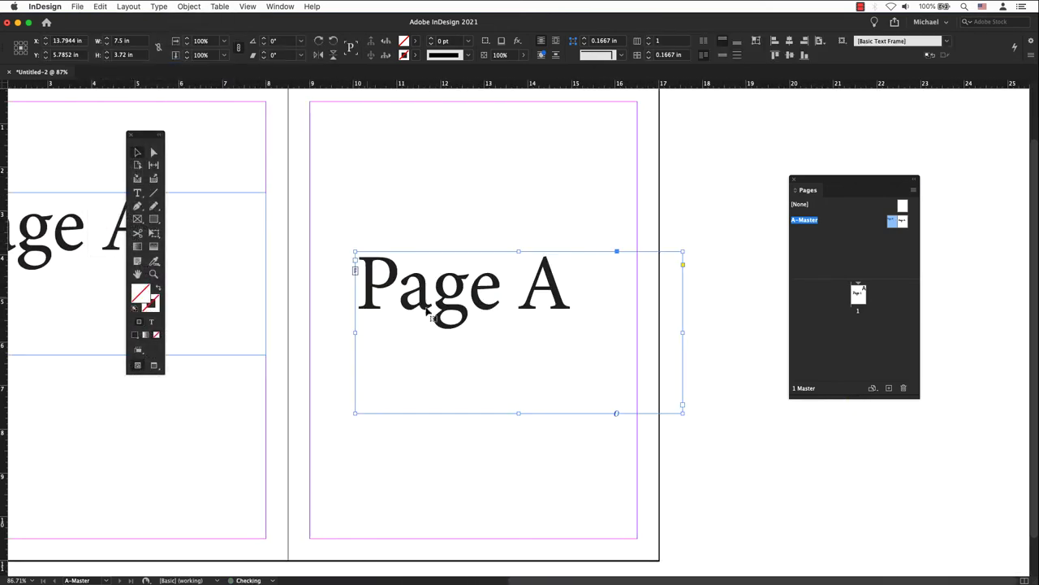
drag(436, 313, 389, 261)
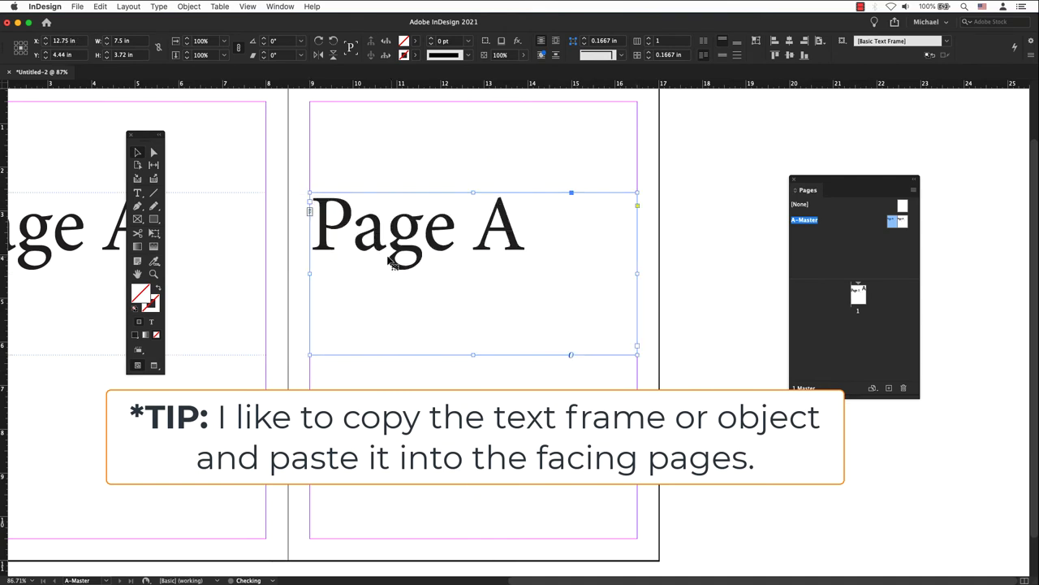
Add three pages after page 1 for four pages total and view the 2–3 spread.
double_click(858, 294)
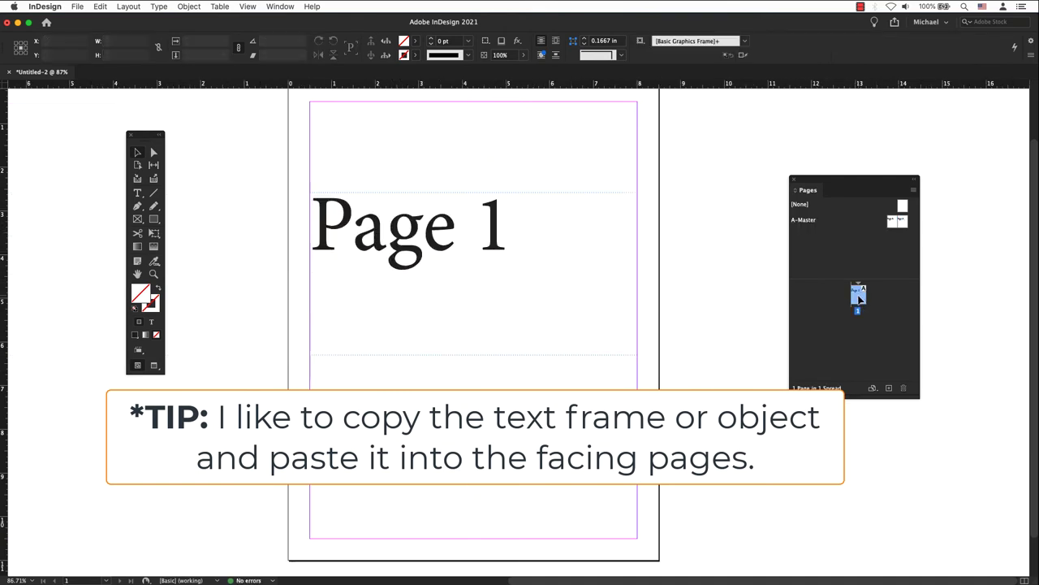
click(889, 388)
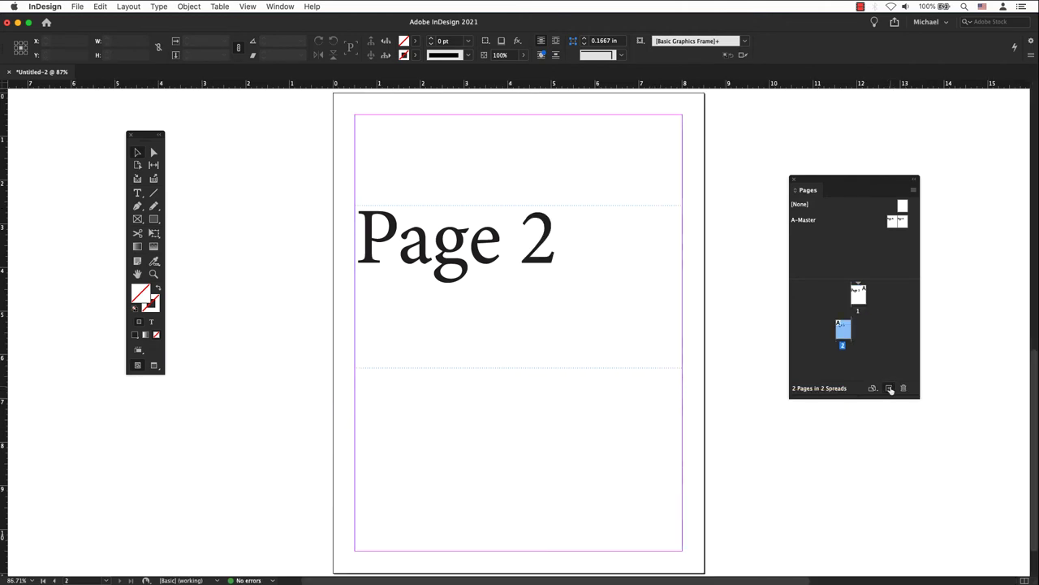
click(889, 388)
click(889, 388)
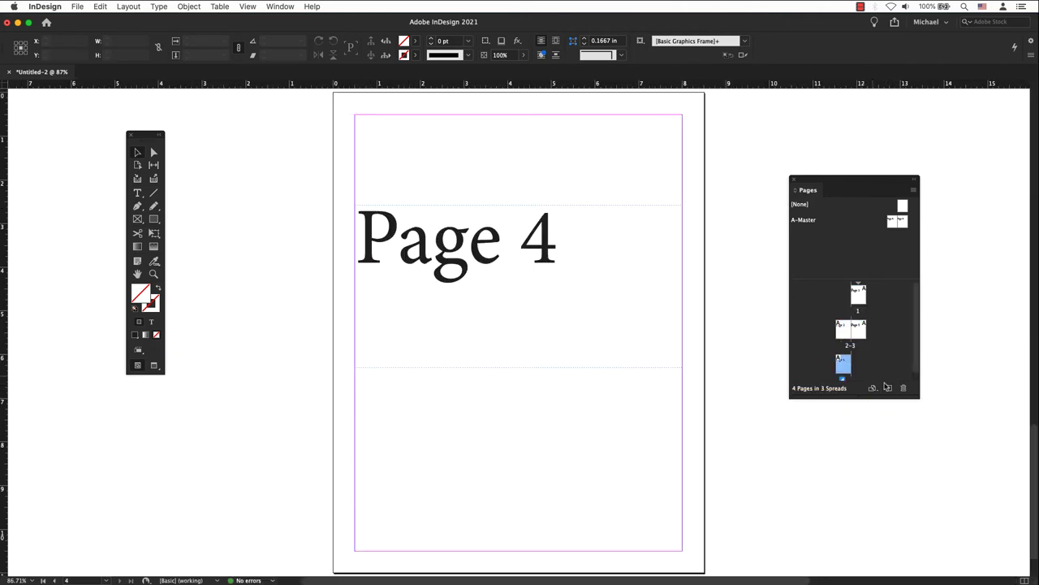
key(shift+Page_Up)
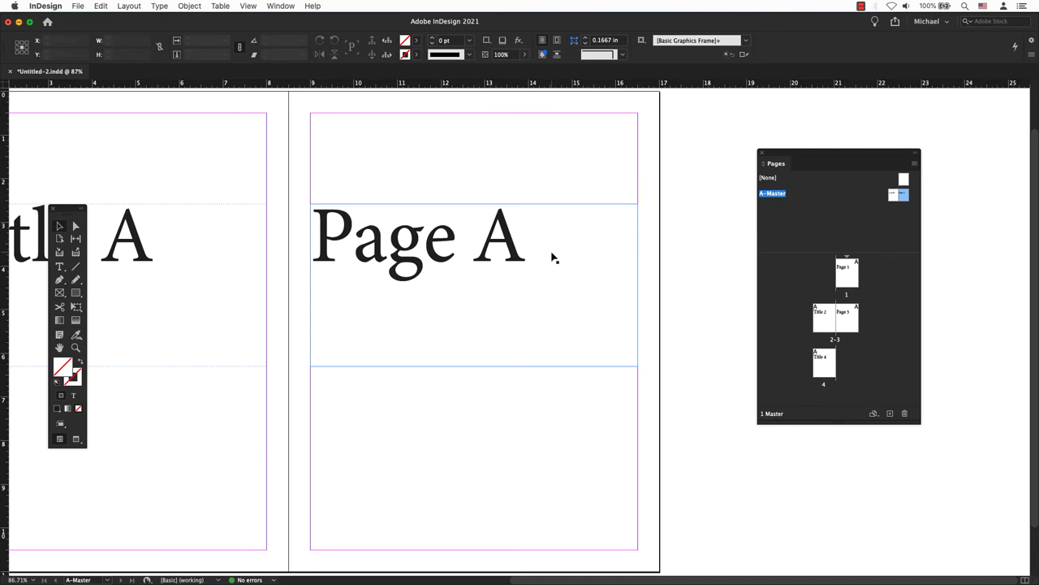
Display Page 1 on its own and attempt to select its master page-number frame.
click(554, 255)
double_click(840, 279)
key(alt+Page_Down)
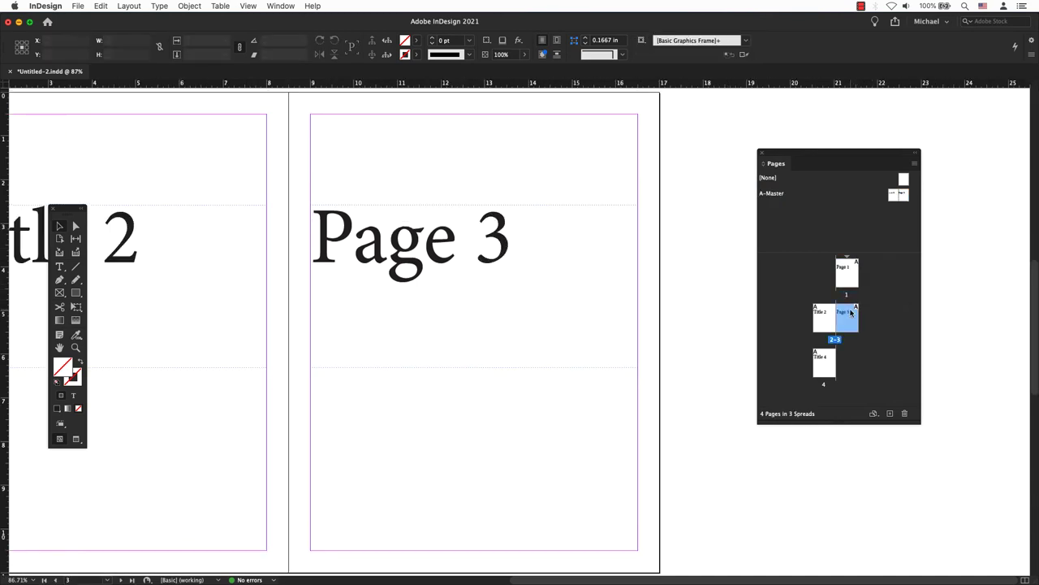
click(851, 276)
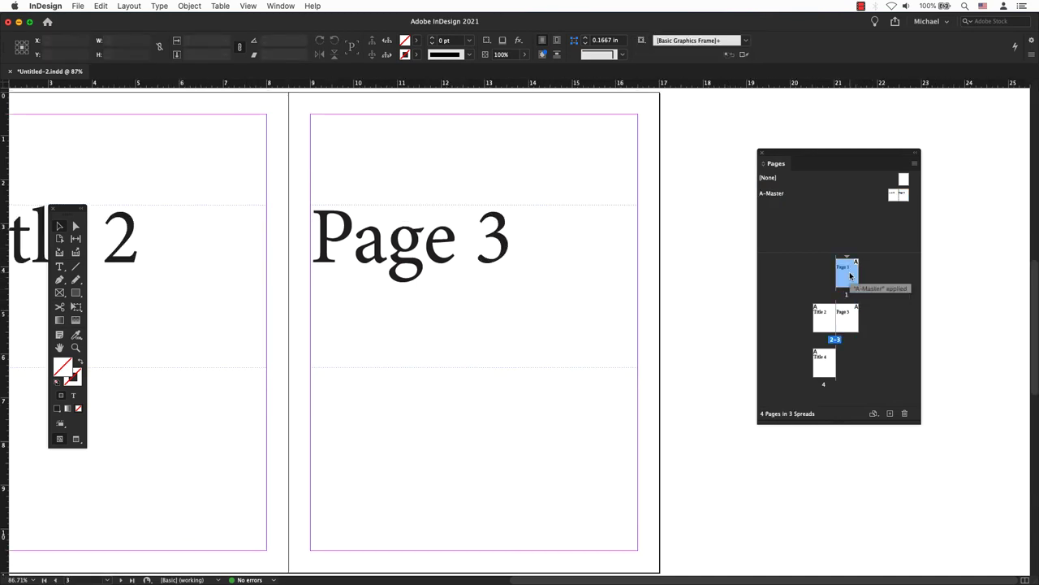
double_click(850, 276)
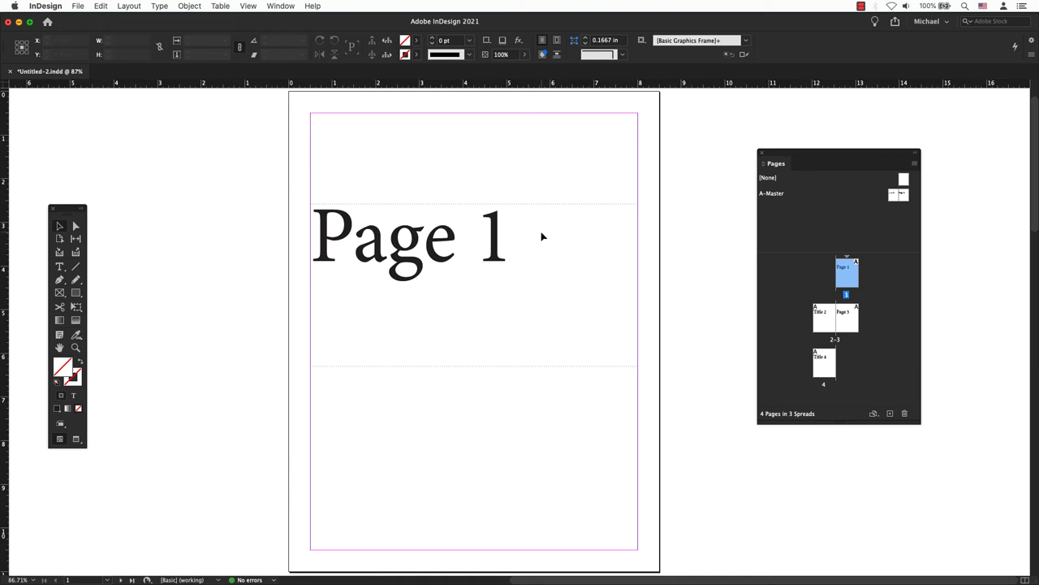
drag(538, 240, 589, 264)
drag(527, 282, 576, 281)
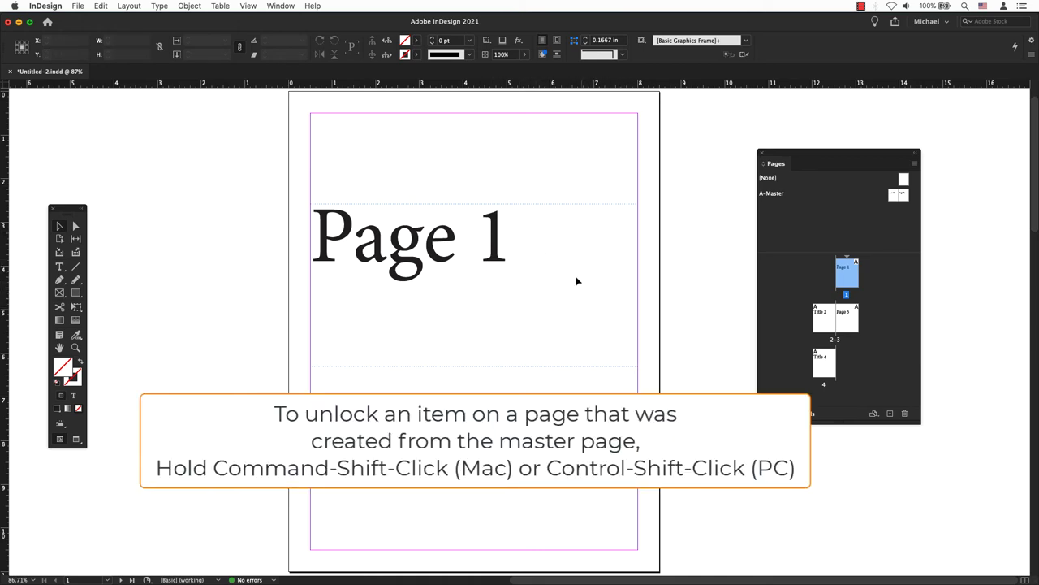
Override Page 1's master number frame to select it, then undo an accidental move.
shift+super+click(514, 252)
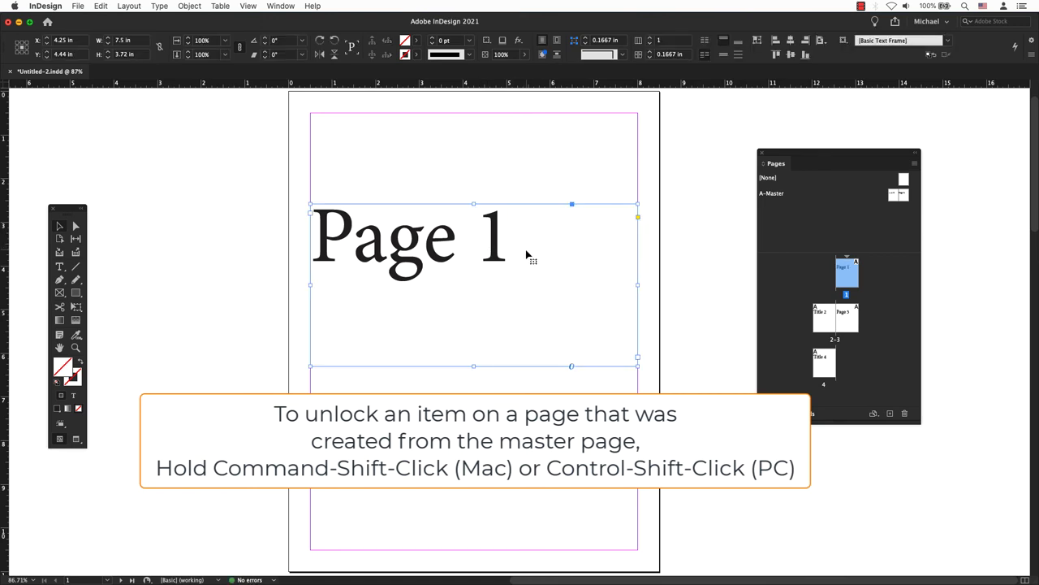
mouse_move(527, 257)
mouse_down()
mouse_move(550, 278)
mouse_move(545, 250)
mouse_up()
key(super+z)
Change the frame's number to 11 so the heading reads 'Page 11'.
click(58, 267)
double_click(480, 243)
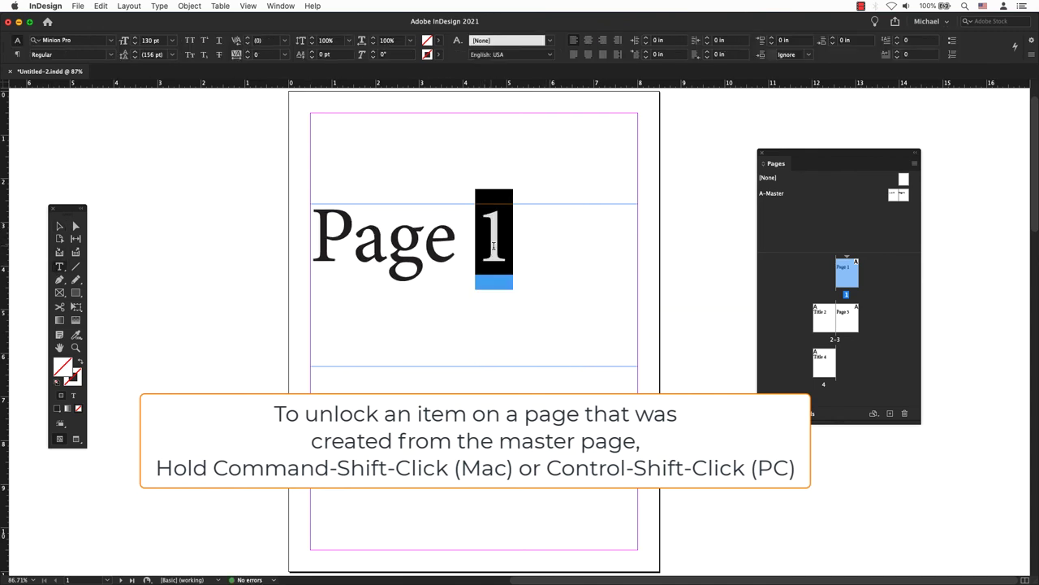
text(11)
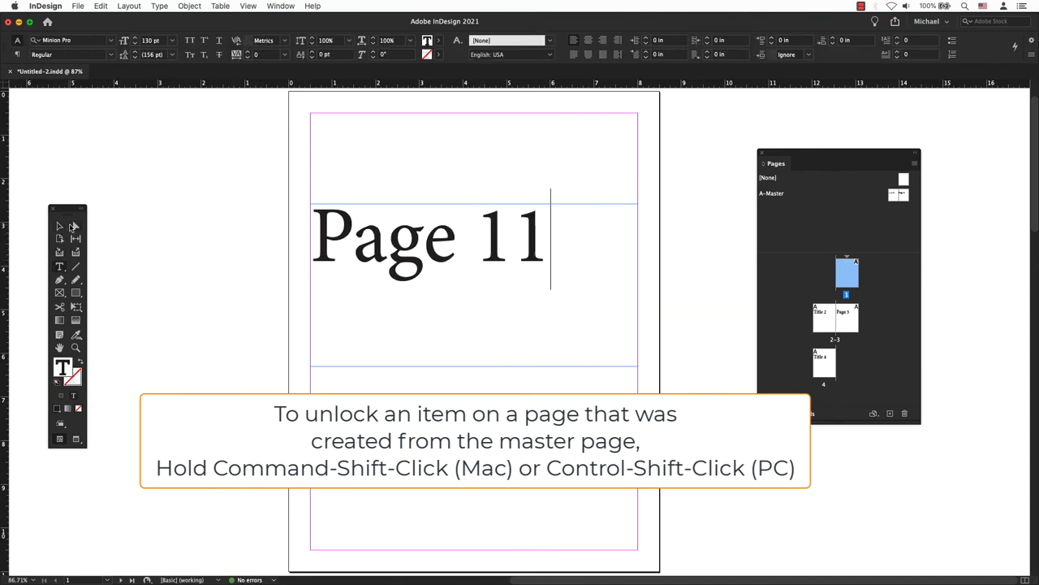
key(Escape)
click(235, 241)
double_click(850, 278)
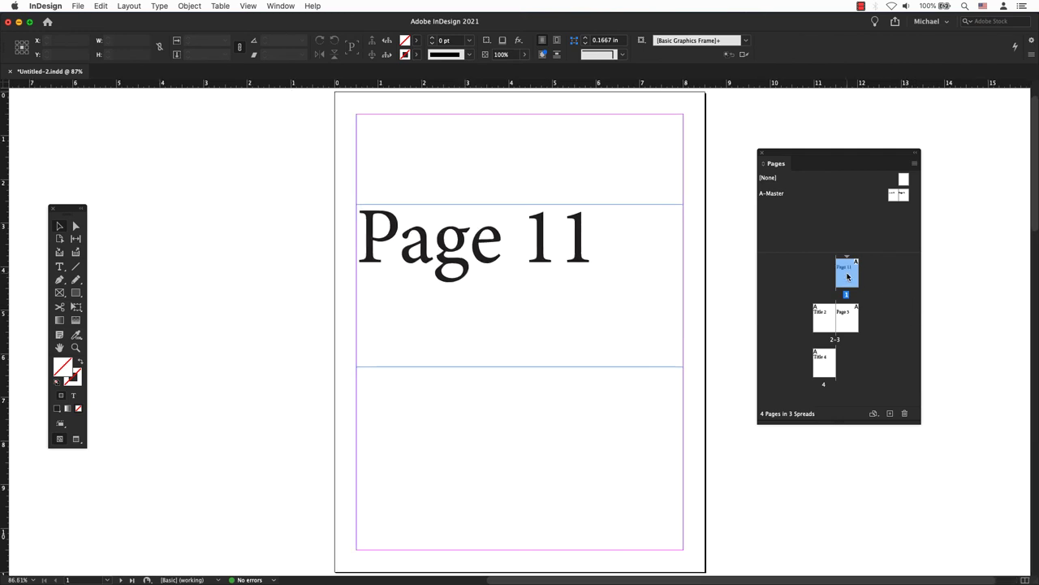
double_click(850, 309)
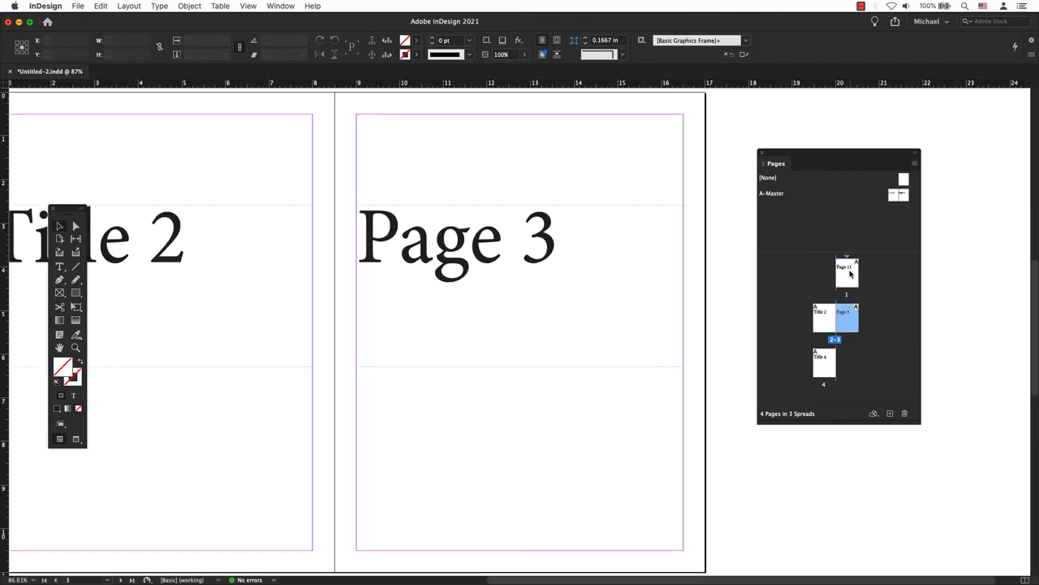
double_click(850, 275)
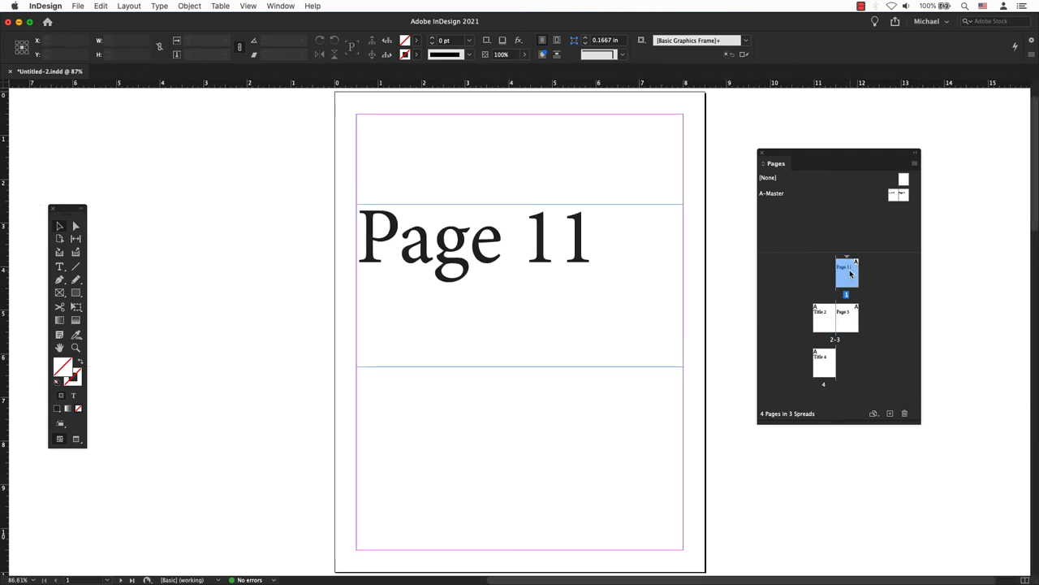